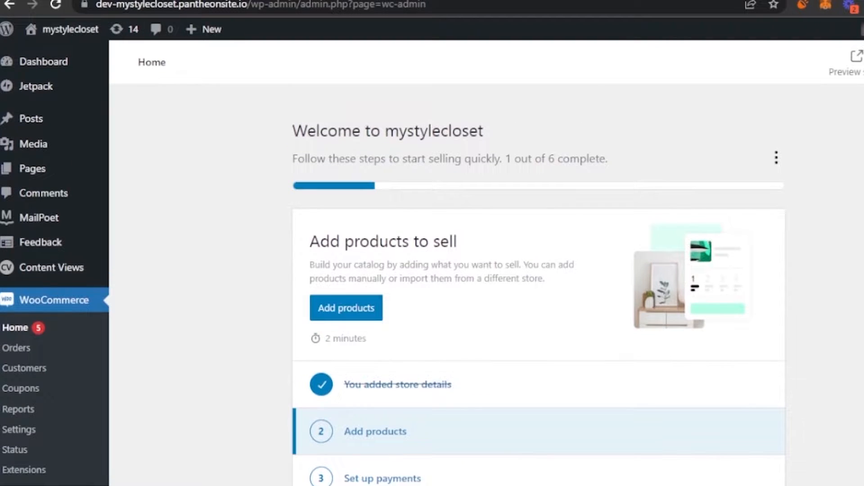
Look through the WooCommerce store setup checklist and open the store's product list.
{"action": "scroll", "coordinate": [539, 288], "scroll_direction": "down", "scroll_amount": 5}
{"action": "scroll", "coordinate": [539, 288], "scroll_direction": "up", "scroll_amount": 5}
{"action": "scroll", "coordinate": [432, 270], "scroll_direction": "down", "scroll_amount": 1}
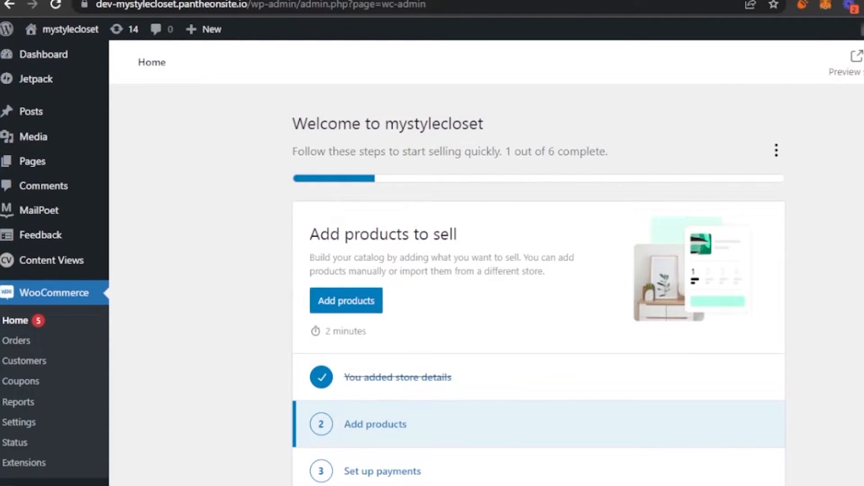
{"action": "scroll", "coordinate": [432, 270], "scroll_direction": "down", "scroll_amount": 1}
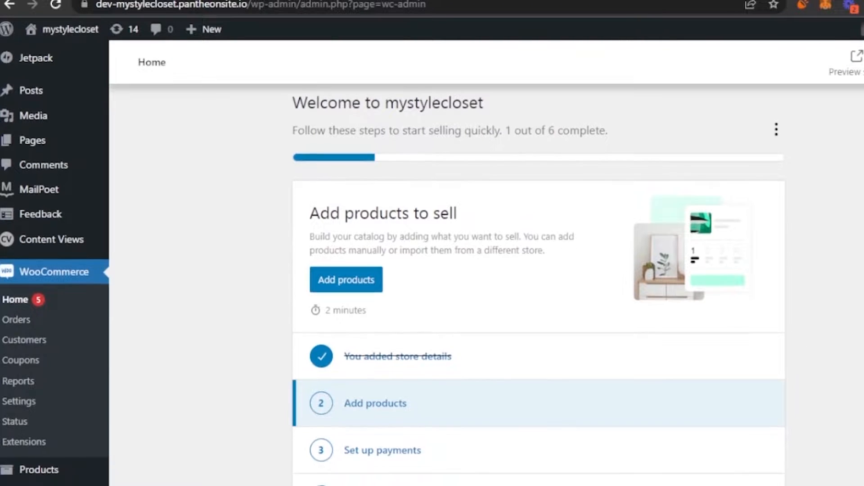
{"action": "scroll", "coordinate": [432, 270], "scroll_direction": "down", "scroll_amount": 1}
{"action": "scroll", "coordinate": [432, 270], "scroll_direction": "up", "scroll_amount": 2}
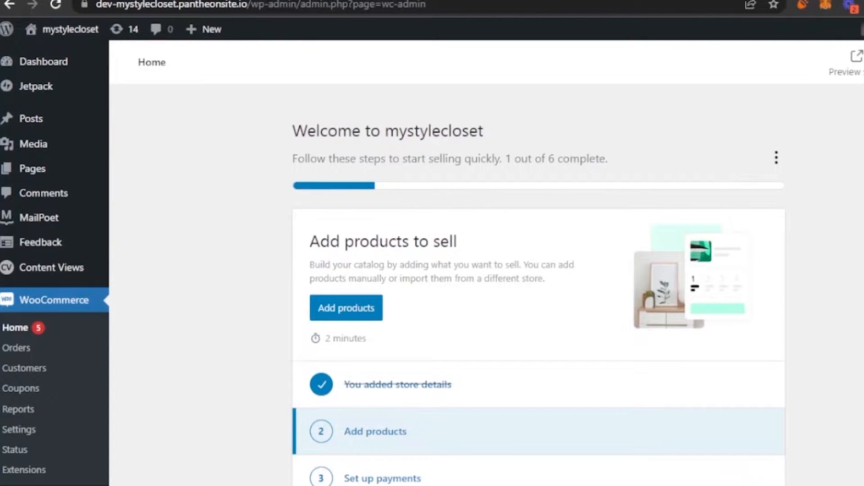
{"action": "scroll", "coordinate": [731, 170], "scroll_direction": "down", "scroll_amount": 1}
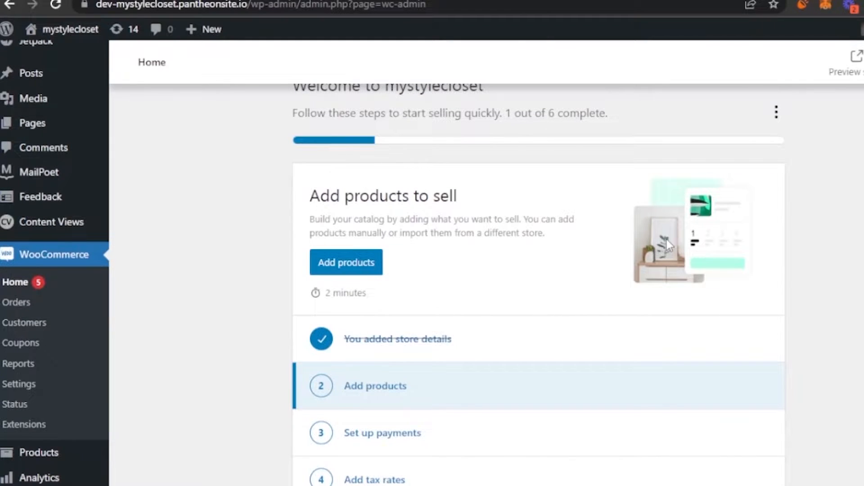
{"action": "scroll", "coordinate": [732, 170], "scroll_direction": "down", "scroll_amount": 2}
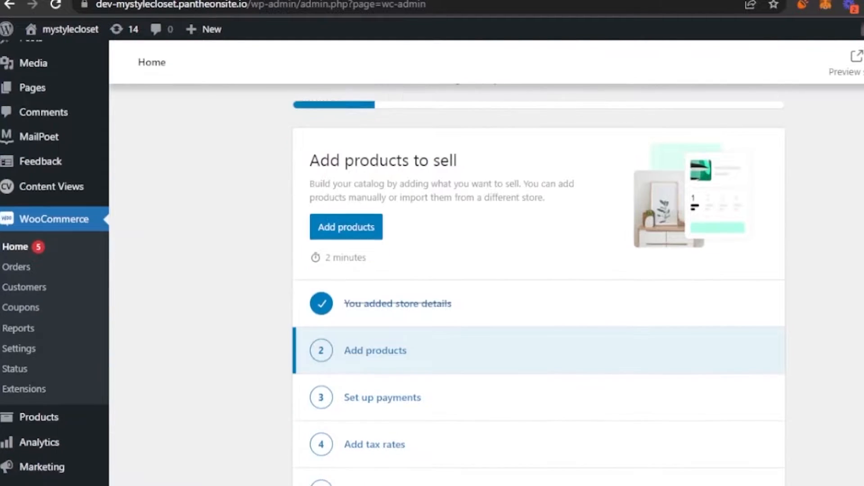
{"action": "scroll", "coordinate": [732, 170], "scroll_direction": "up", "scroll_amount": 3}
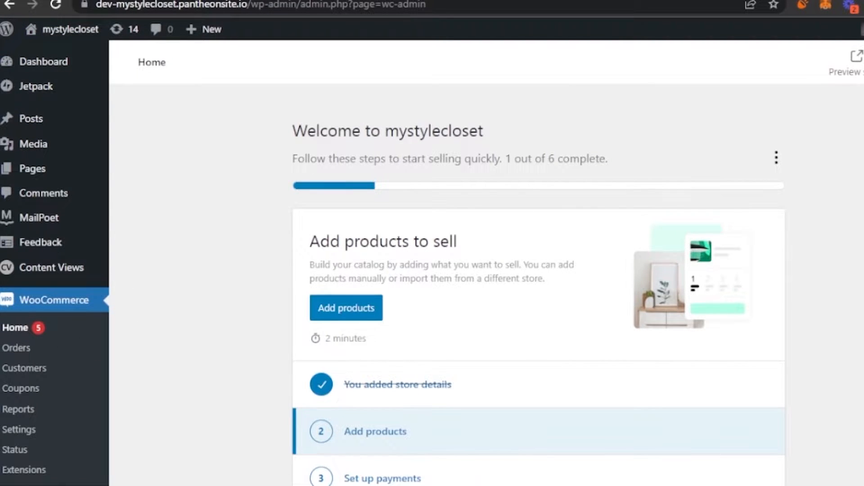
{"action": "scroll", "coordinate": [538, 270], "scroll_direction": "down", "scroll_amount": 3}
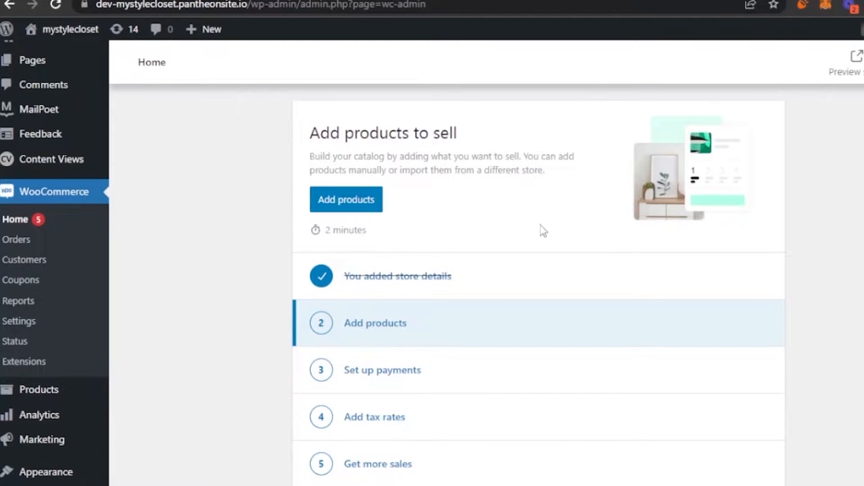
{"action": "left_click", "coordinate": [344, 203]}
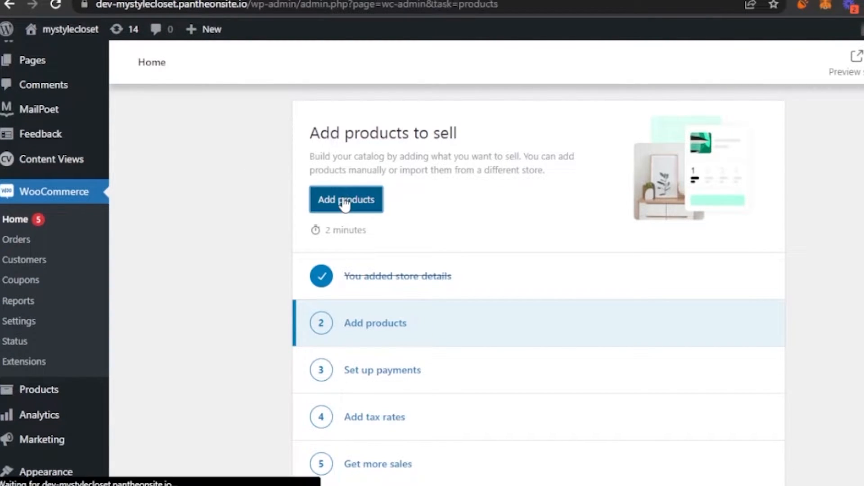
{"action": "scroll", "coordinate": [440, 204], "scroll_direction": "down", "scroll_amount": 3}
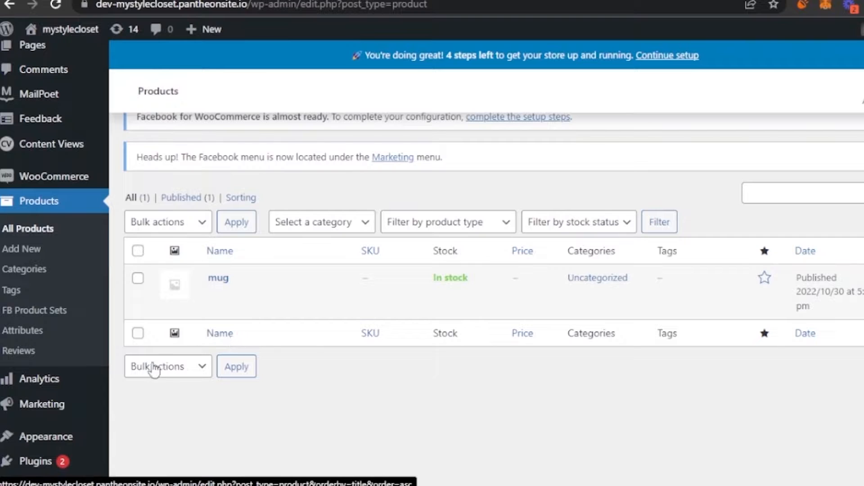
Search the plugin directory for "add on products".
{"action": "mouse_move", "coordinate": [43, 473]}
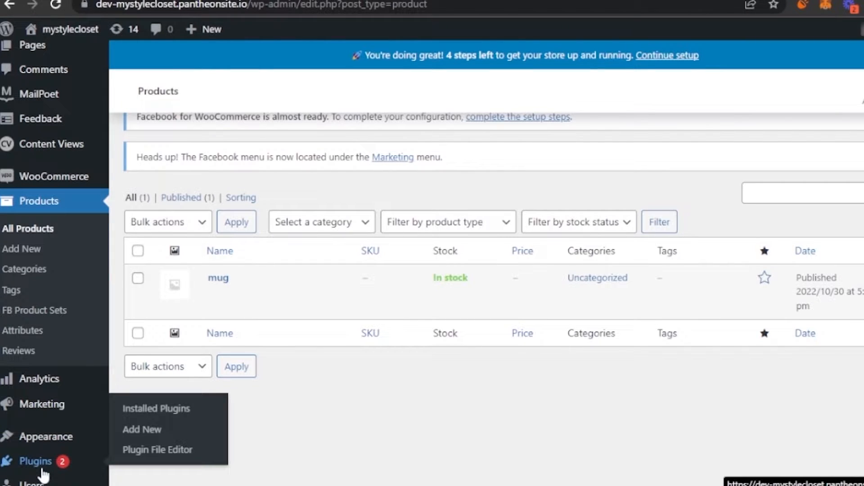
{"action": "left_click", "coordinate": [154, 434]}
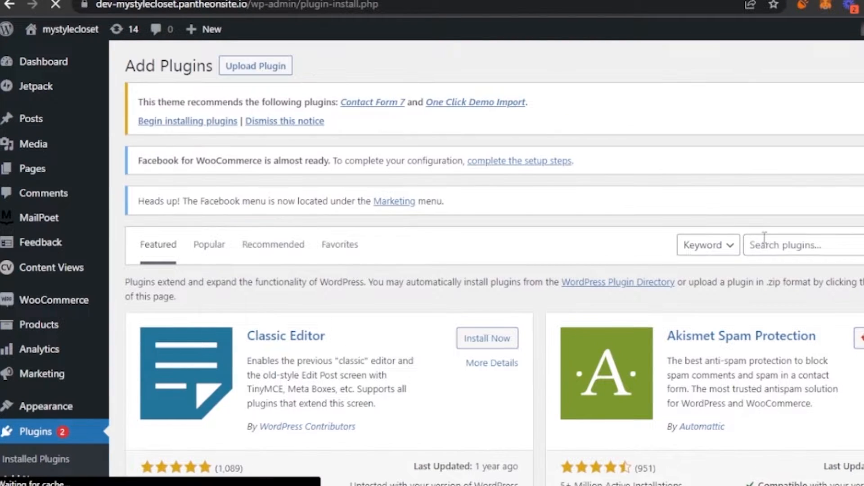
{"action": "left_click", "coordinate": [763, 239]}
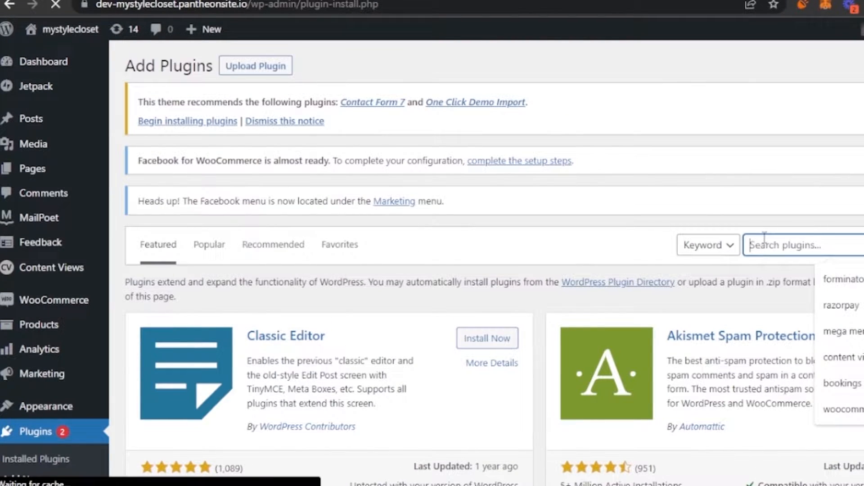
{"action": "type", "text": "add"}
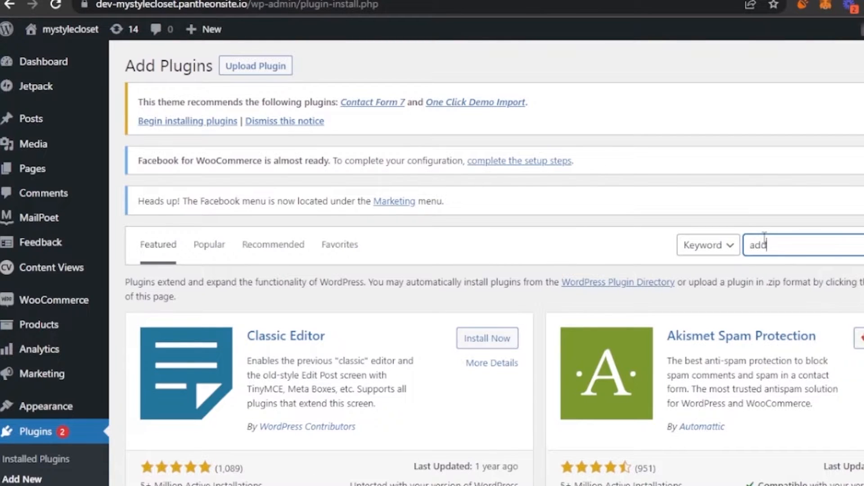
{"action": "type", "text": " on products"}
Install and activate the Advanced Product Fields (Product Addons) for WooCommerce plugin.
{"action": "scroll", "coordinate": [177, 354], "scroll_direction": "down", "scroll_amount": 8}
{"action": "scroll", "coordinate": [178, 353], "scroll_direction": "up", "scroll_amount": 2}
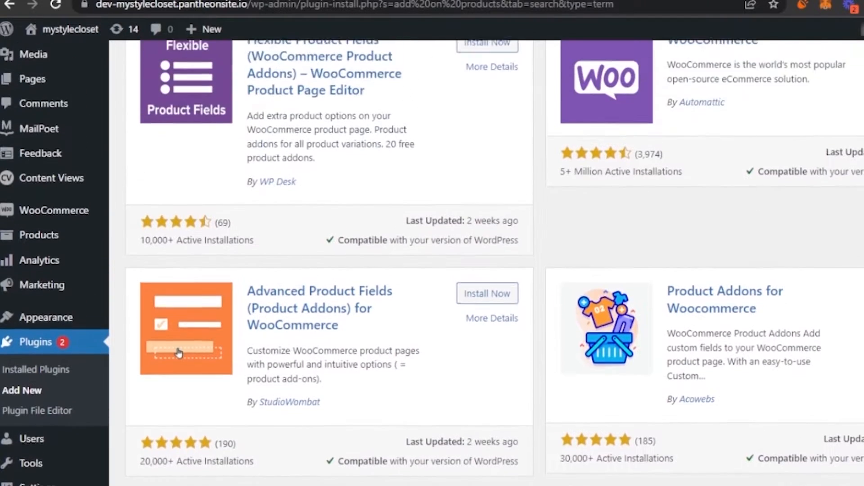
{"action": "scroll", "coordinate": [432, 263], "scroll_direction": "up", "scroll_amount": 2}
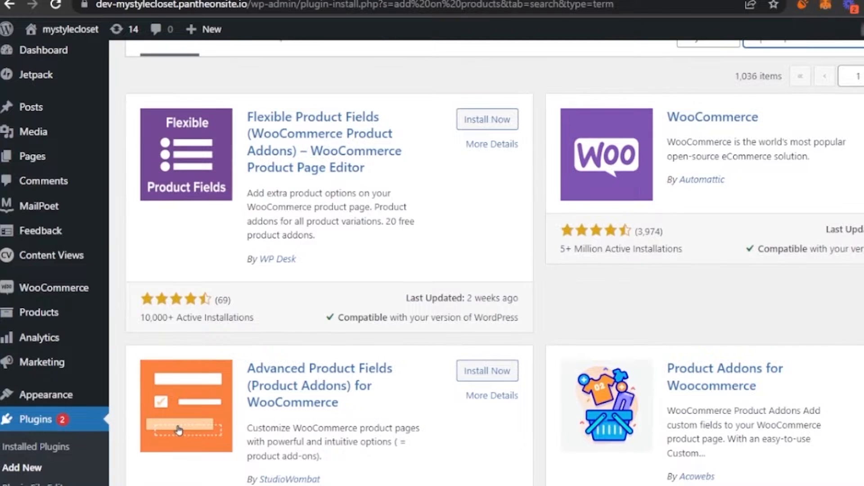
{"action": "scroll", "coordinate": [179, 429], "scroll_direction": "up", "scroll_amount": 2}
{"action": "scroll", "coordinate": [179, 400], "scroll_direction": "down", "scroll_amount": 2}
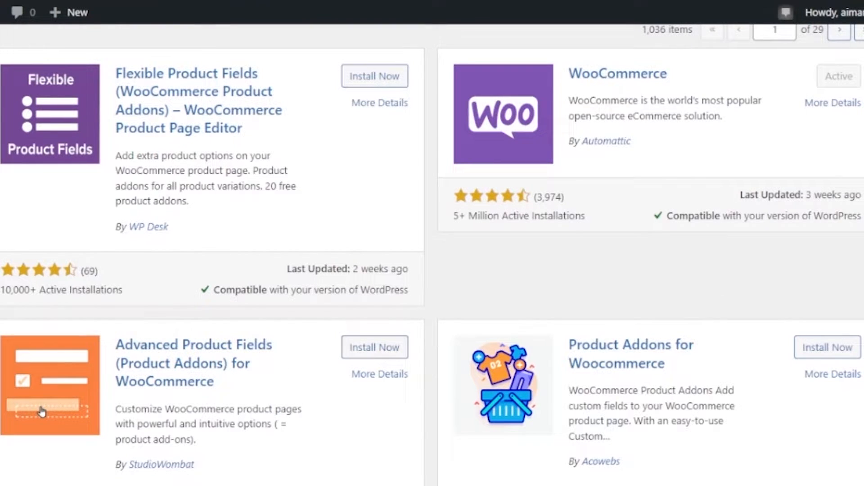
{"action": "scroll", "coordinate": [465, 276], "scroll_direction": "down", "scroll_amount": 2}
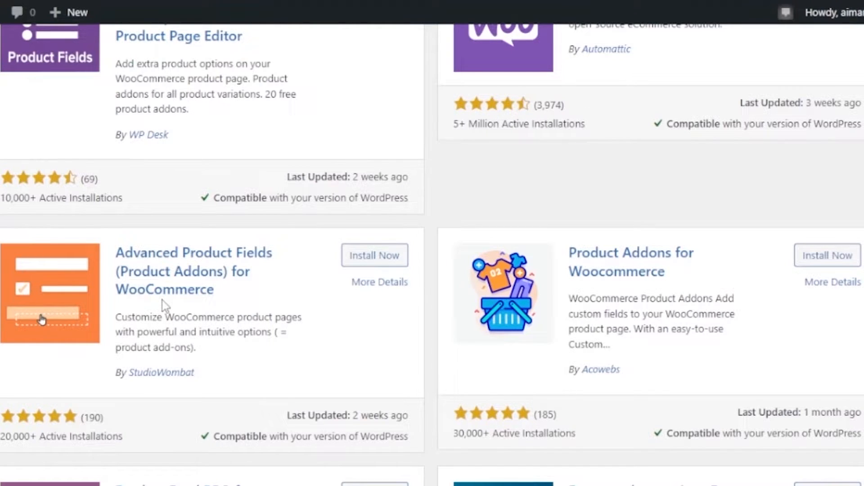
{"action": "left_click", "coordinate": [377, 256]}
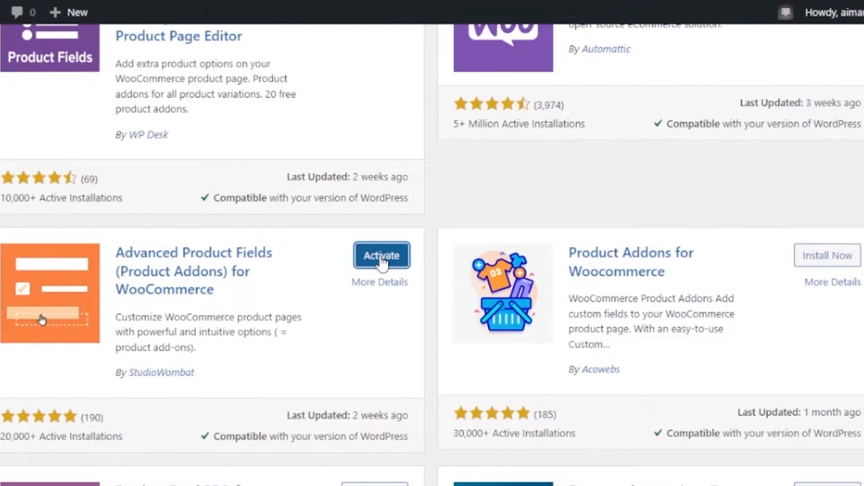
{"action": "left_click", "coordinate": [380, 256]}
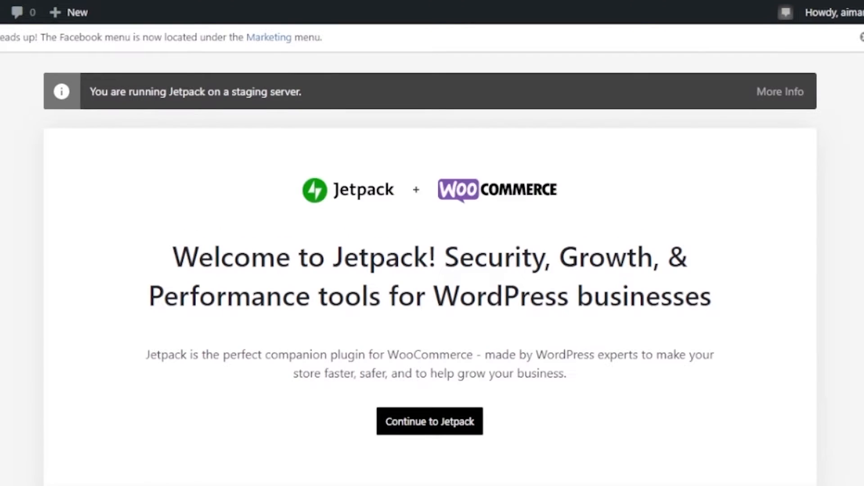
Open the mug product from the list of all products for editing.
{"action": "mouse_move", "coordinate": [0, 360]}
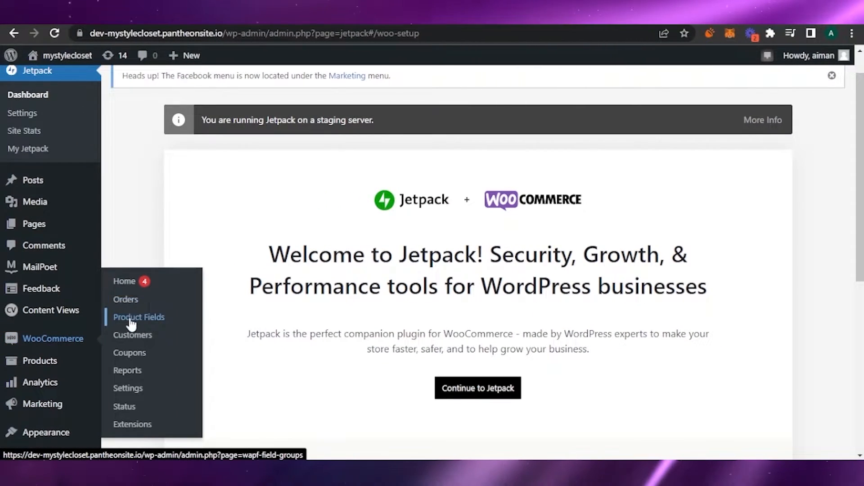
{"action": "mouse_move", "coordinate": [63, 362]}
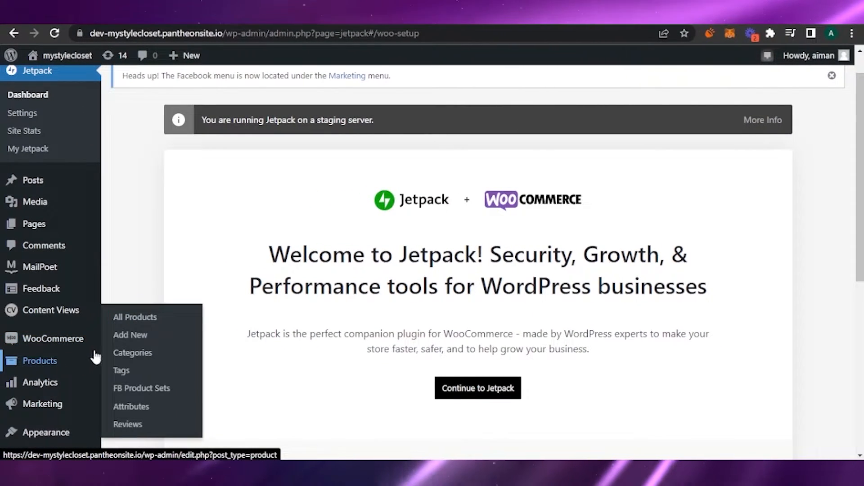
{"action": "left_click", "coordinate": [140, 318]}
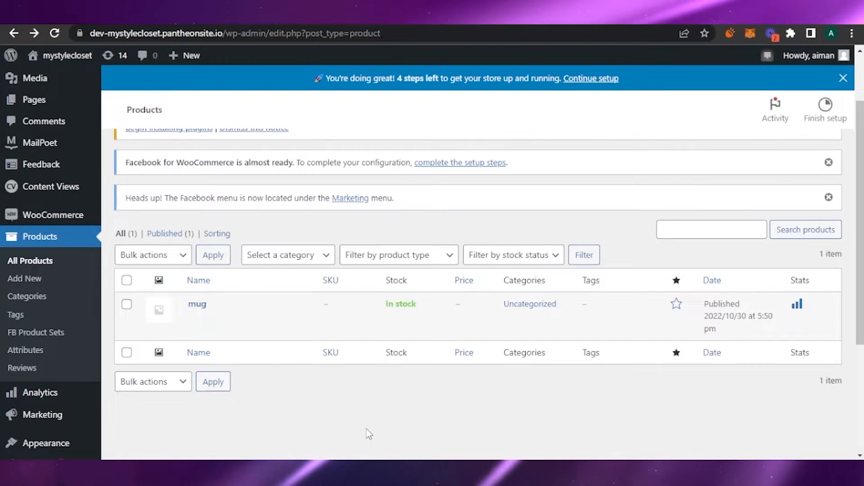
{"action": "left_click", "coordinate": [197, 308]}
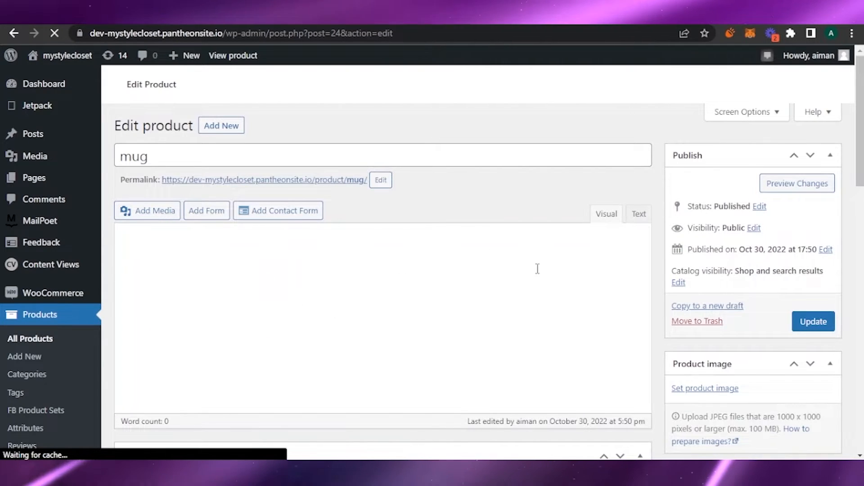
{"action": "mouse_move", "coordinate": [861, 135]}
{"action": "left_mouse_down"}
{"action": "mouse_move", "coordinate": [860, 142]}
{"action": "mouse_move", "coordinate": [860, 135]}
{"action": "left_mouse_up"}
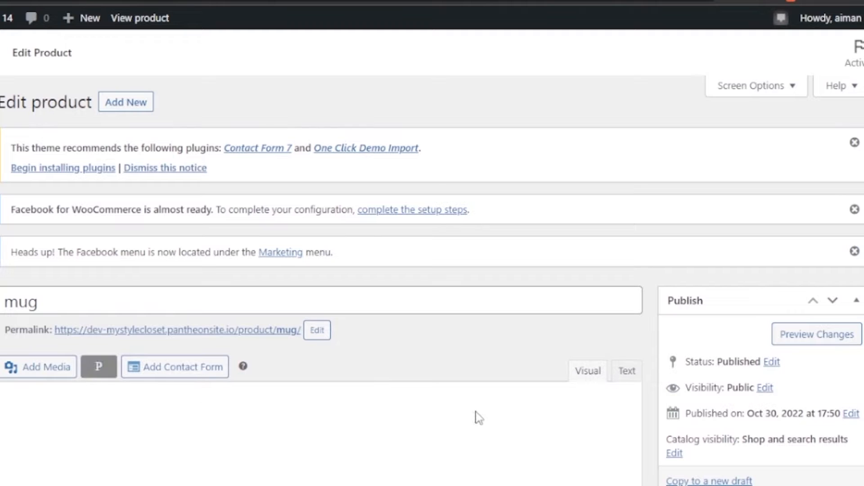
Show the custom fields settings in the mug product's data.
{"action": "scroll", "coordinate": [477, 414], "scroll_direction": "down", "scroll_amount": 8}
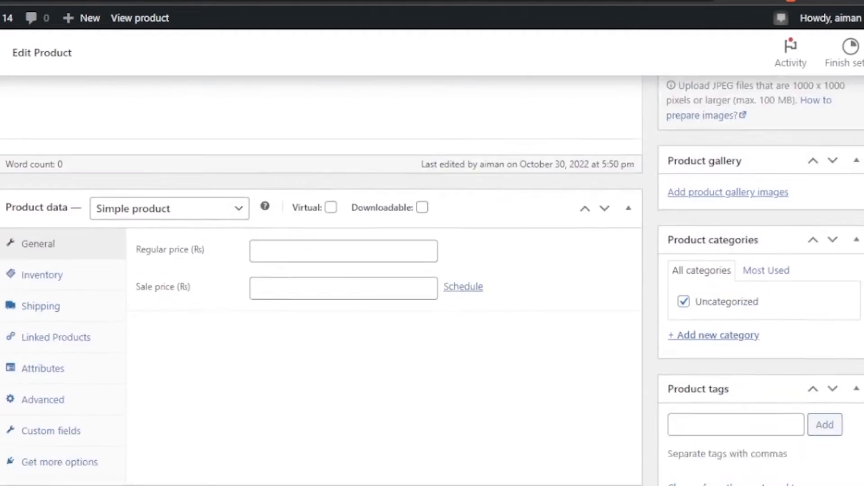
{"action": "scroll", "coordinate": [321, 279], "scroll_direction": "up", "scroll_amount": 6}
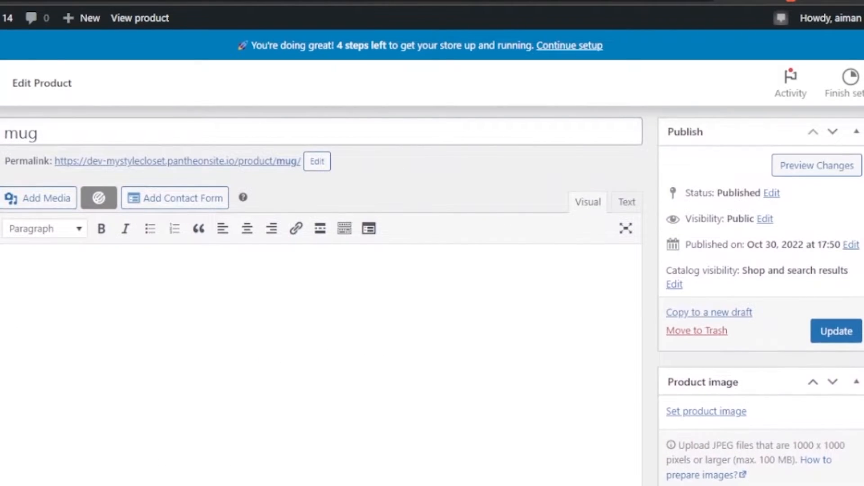
{"action": "scroll", "coordinate": [321, 297], "scroll_direction": "down", "scroll_amount": 6}
{"action": "scroll", "coordinate": [321, 297], "scroll_direction": "up", "scroll_amount": 6}
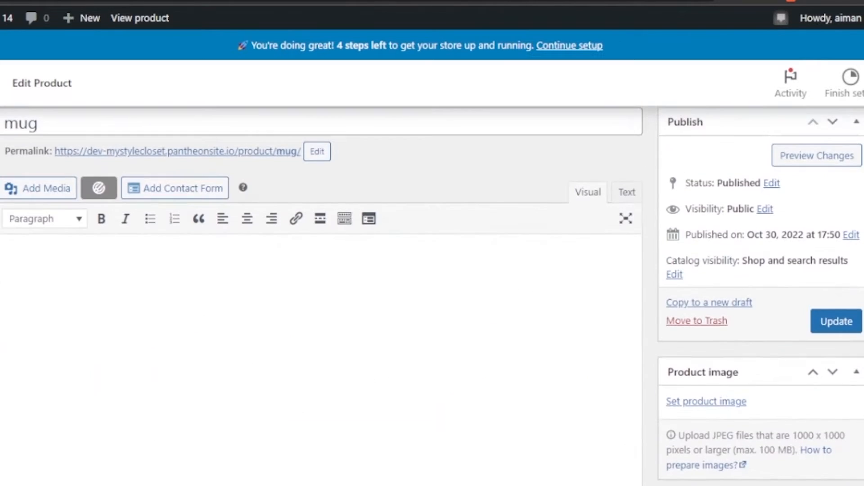
{"action": "scroll", "coordinate": [321, 297], "scroll_direction": "down", "scroll_amount": 6}
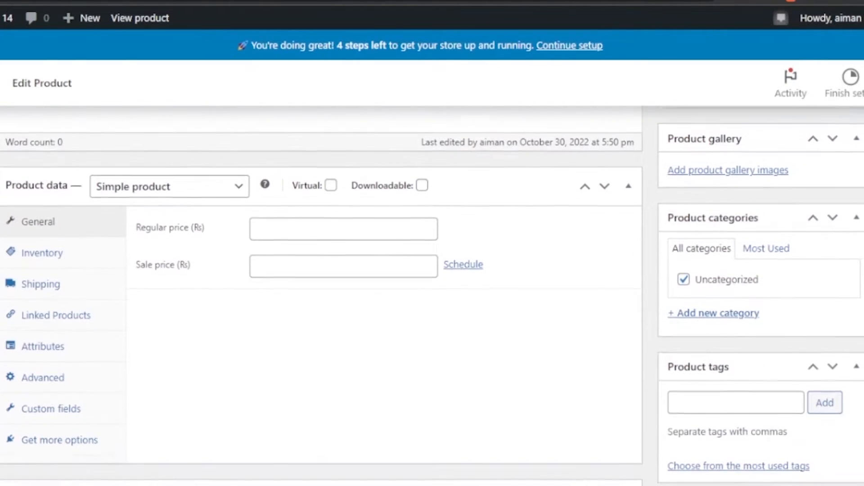
{"action": "scroll", "coordinate": [321, 297], "scroll_direction": "up", "scroll_amount": 6}
{"action": "scroll", "coordinate": [322, 297], "scroll_direction": "down", "scroll_amount": 6}
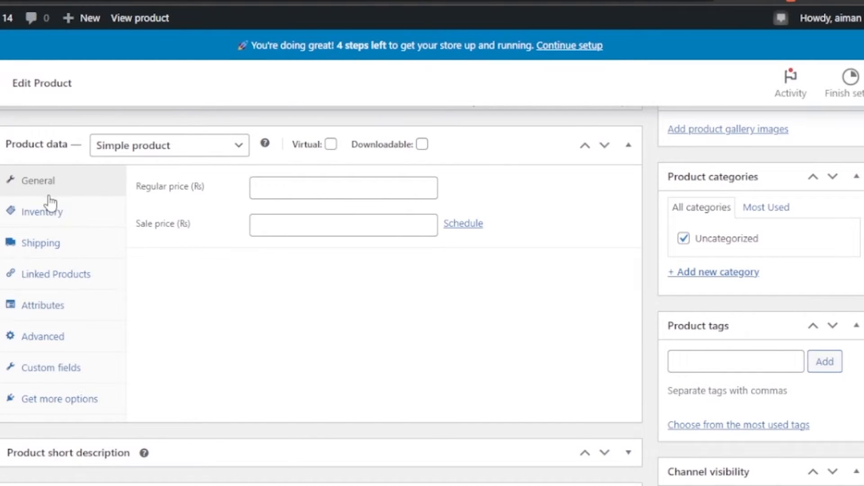
{"action": "left_click", "coordinate": [57, 374]}
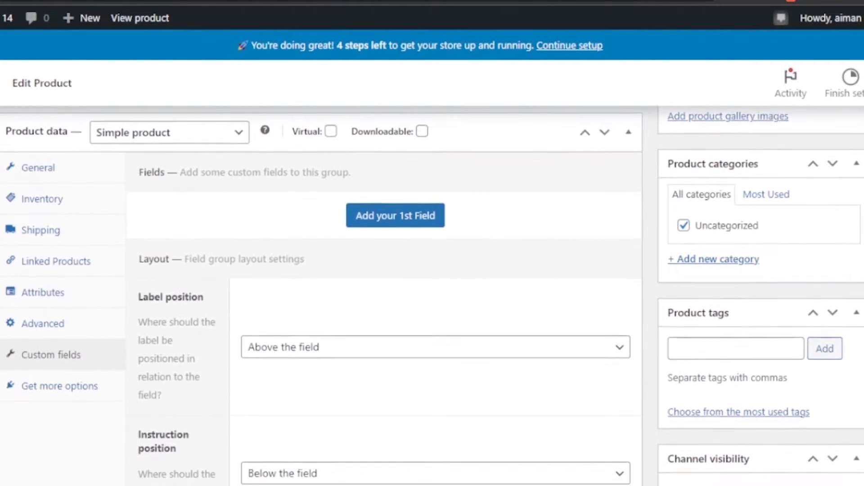
Review the label position and instruction position options in the field group's layout settings.
{"action": "scroll", "coordinate": [56, 378], "scroll_direction": "down", "scroll_amount": 3}
{"action": "scroll", "coordinate": [56, 378], "scroll_direction": "up", "scroll_amount": 2}
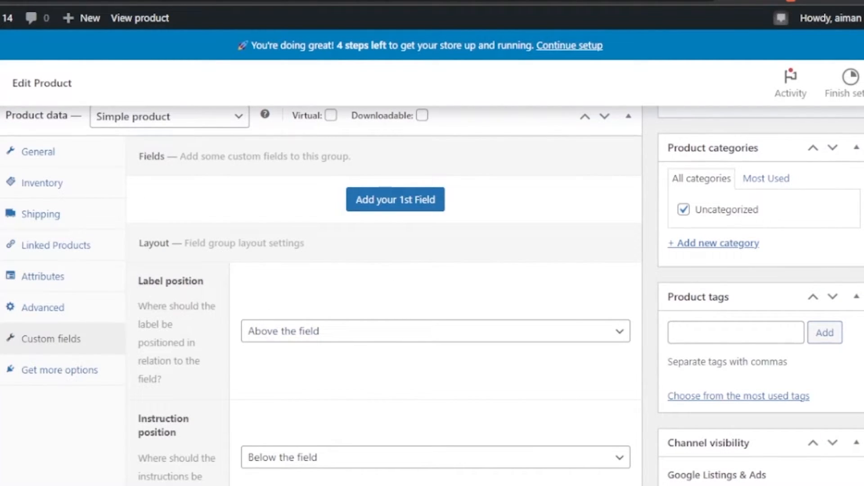
{"action": "scroll", "coordinate": [430, 355], "scroll_direction": "down", "scroll_amount": 2}
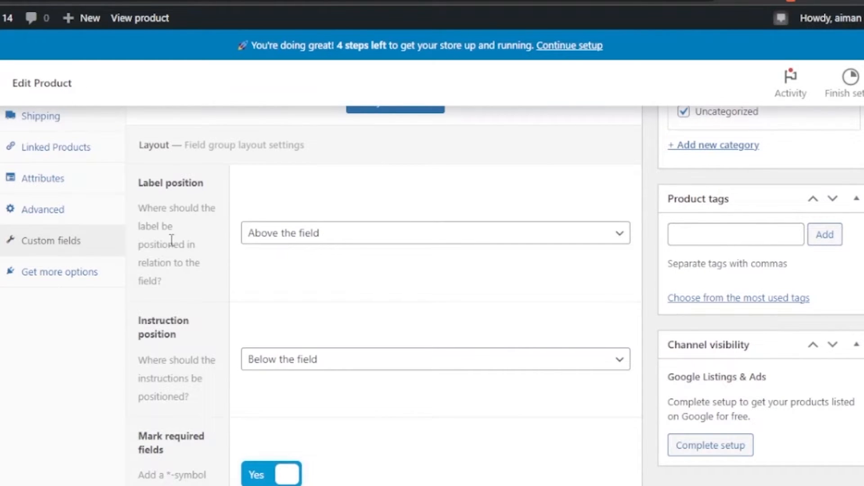
{"action": "left_click", "coordinate": [593, 240]}
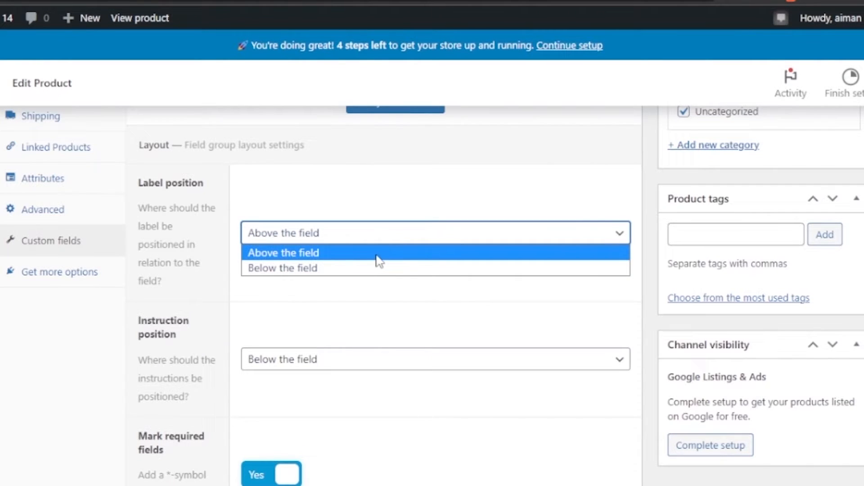
{"action": "left_click", "coordinate": [463, 361]}
{"action": "left_click", "coordinate": [373, 399]}
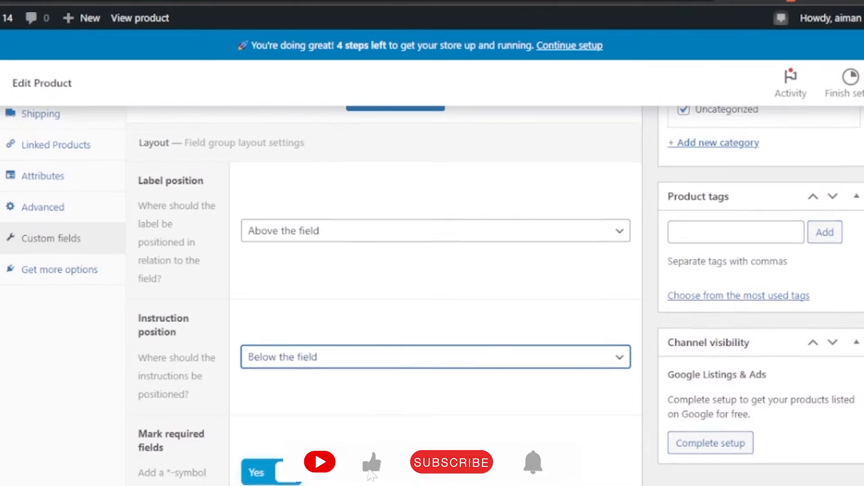
Turn off the marking of required fields in the field group's layout settings.
{"action": "scroll", "coordinate": [521, 256], "scroll_direction": "down", "scroll_amount": 3}
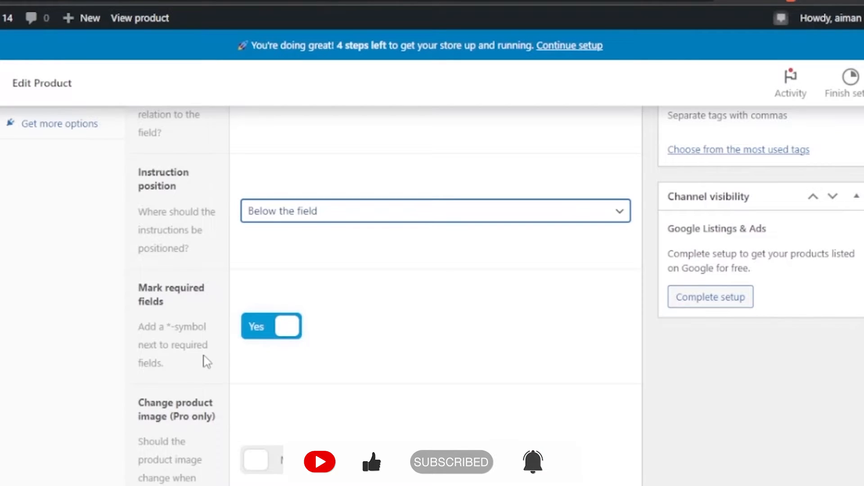
{"action": "left_click", "coordinate": [290, 328]}
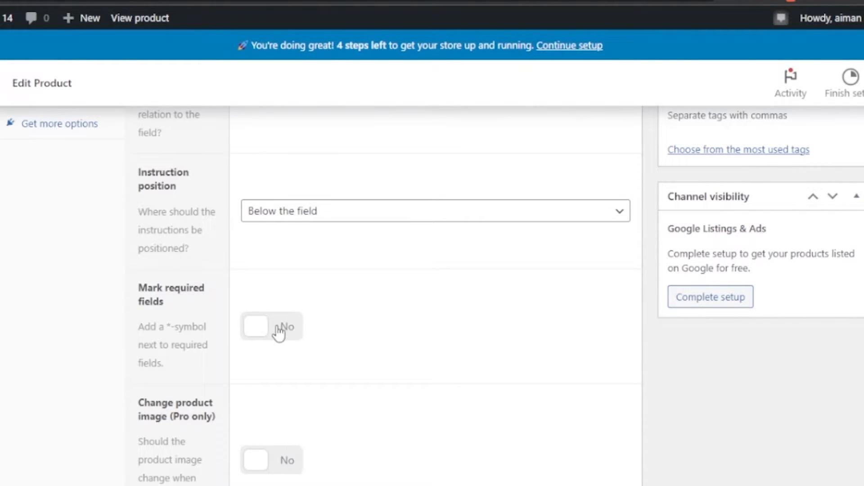
{"action": "left_click", "coordinate": [279, 332]}
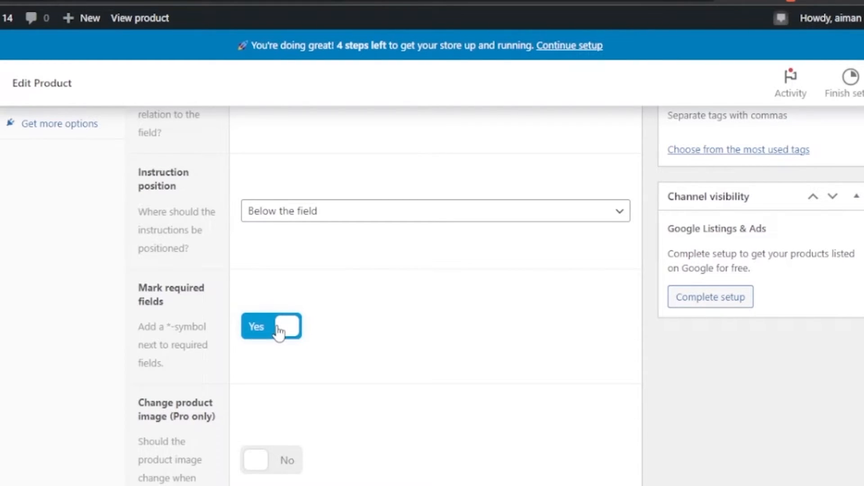
{"action": "left_click", "coordinate": [279, 331]}
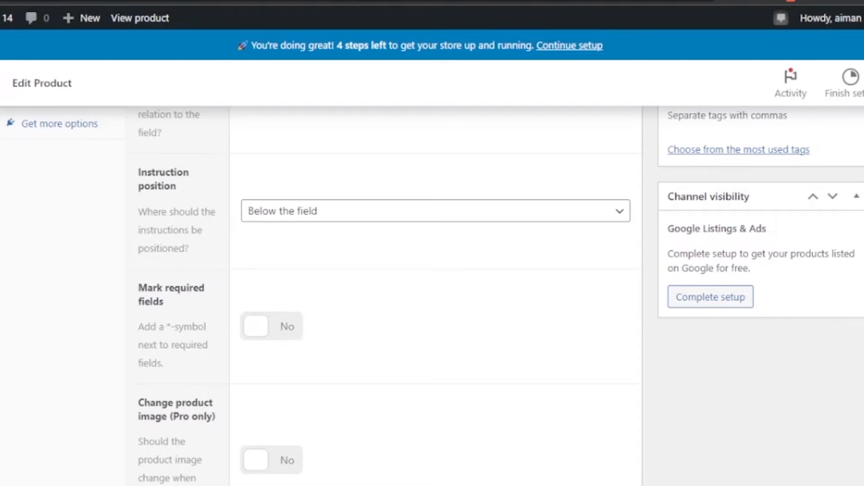
Add the first custom field to the mug product with Text as its field type.
{"action": "scroll", "coordinate": [433, 294], "scroll_direction": "down", "scroll_amount": 1}
{"action": "scroll", "coordinate": [432, 295], "scroll_direction": "down", "scroll_amount": 3}
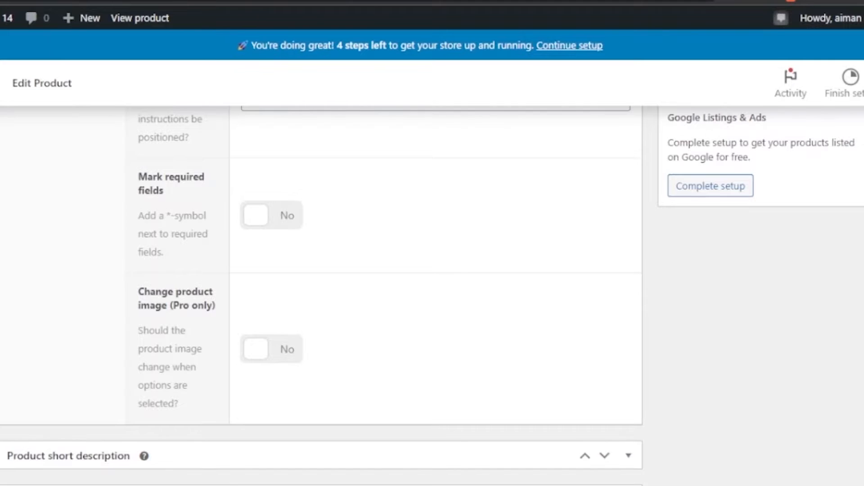
{"action": "scroll", "coordinate": [322, 270], "scroll_direction": "down", "scroll_amount": 3}
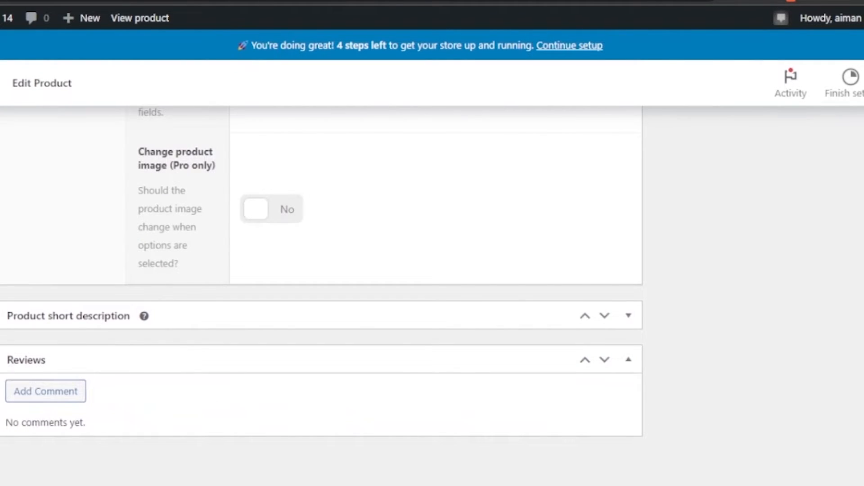
{"action": "scroll", "coordinate": [322, 270], "scroll_direction": "up", "scroll_amount": 10}
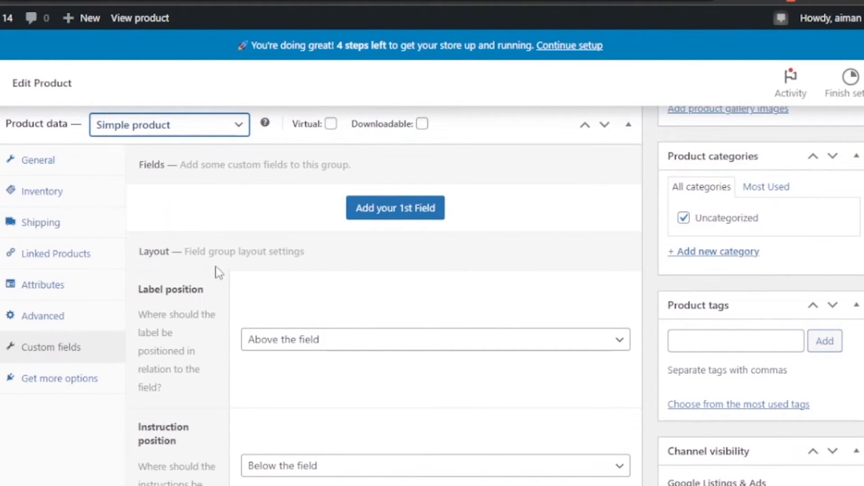
{"action": "left_click", "coordinate": [419, 216]}
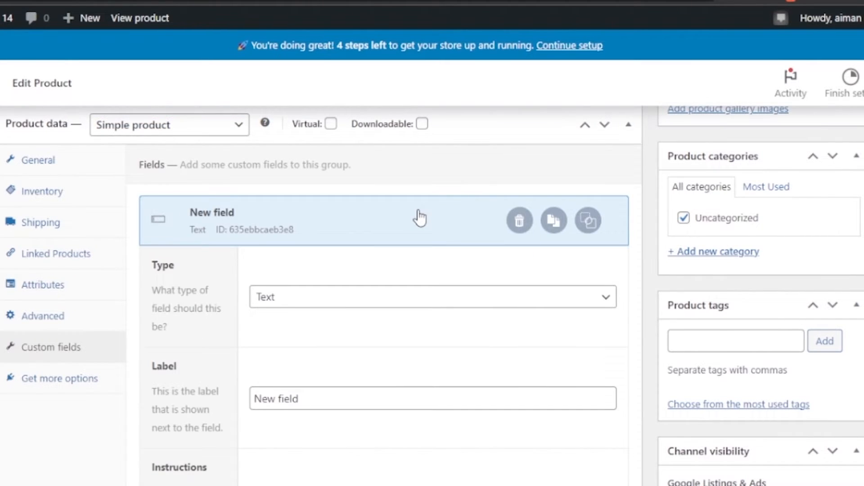
{"action": "scroll", "coordinate": [432, 295], "scroll_direction": "down", "scroll_amount": 1}
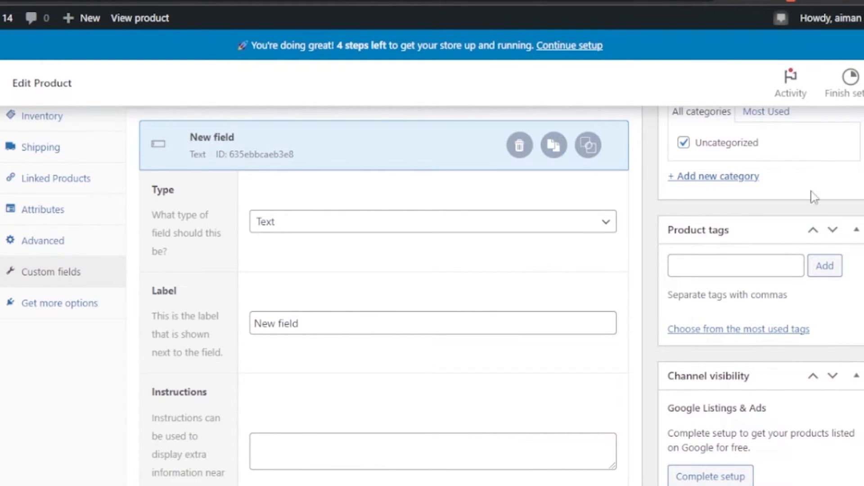
{"action": "scroll", "coordinate": [291, 182], "scroll_direction": "up", "scroll_amount": 2}
{"action": "scroll", "coordinate": [292, 183], "scroll_direction": "down", "scroll_amount": 2}
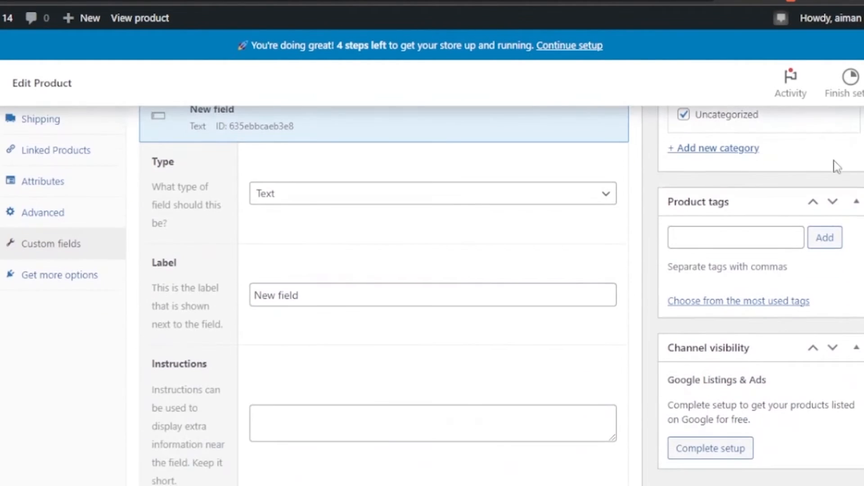
{"action": "left_click", "coordinate": [603, 197]}
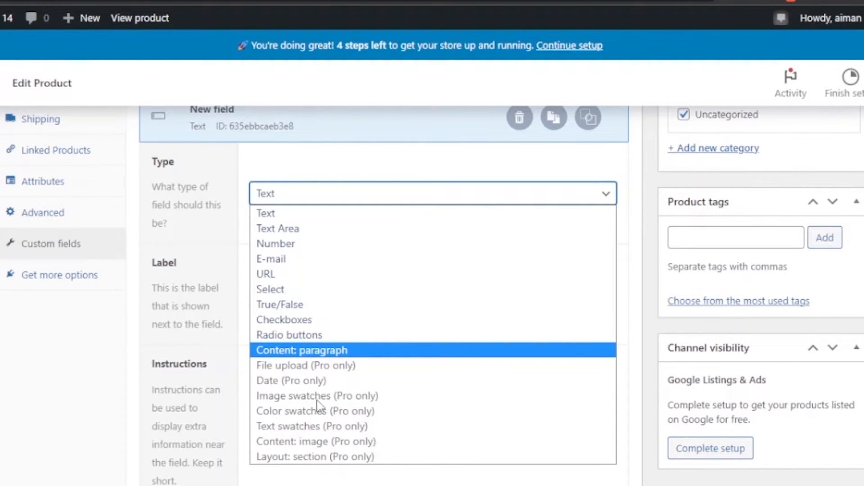
{"action": "left_click", "coordinate": [292, 214]}
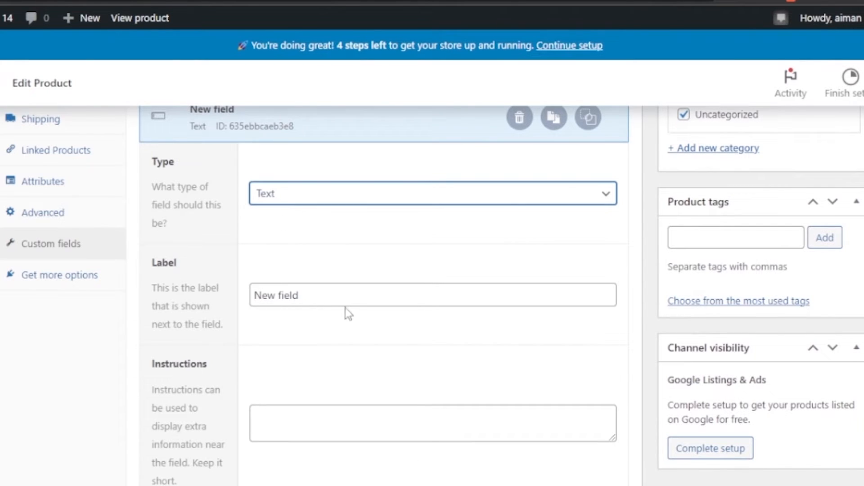
Replace the new field's label with "engraving".
{"action": "left_click", "coordinate": [319, 296]}
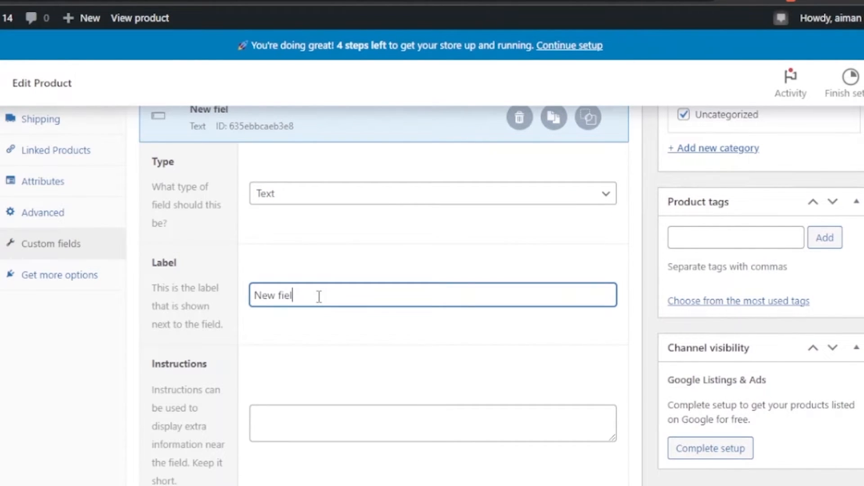
{"action": "key", "text": "BackSpace"}
{"action": "key", "text": "BackSpace"}
{"action": "key", "text": "BackSpace"}
{"action": "key", "text": "BackSpace"}
{"action": "key", "text": "BackSpace"}
{"action": "key", "text": "BackSpace"}
{"action": "key", "text": "BackSpace"}
{"action": "key", "text": "BackSpace"}
{"action": "type", "text": "e"}
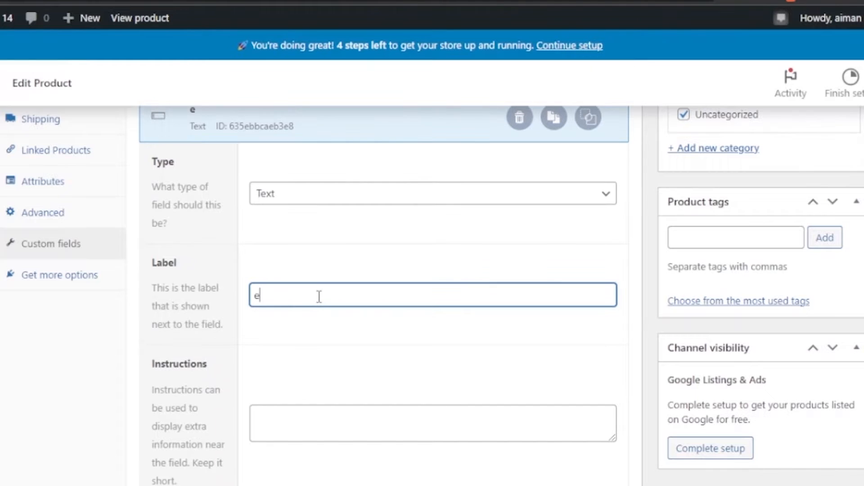
{"action": "type", "text": "ngravi"}
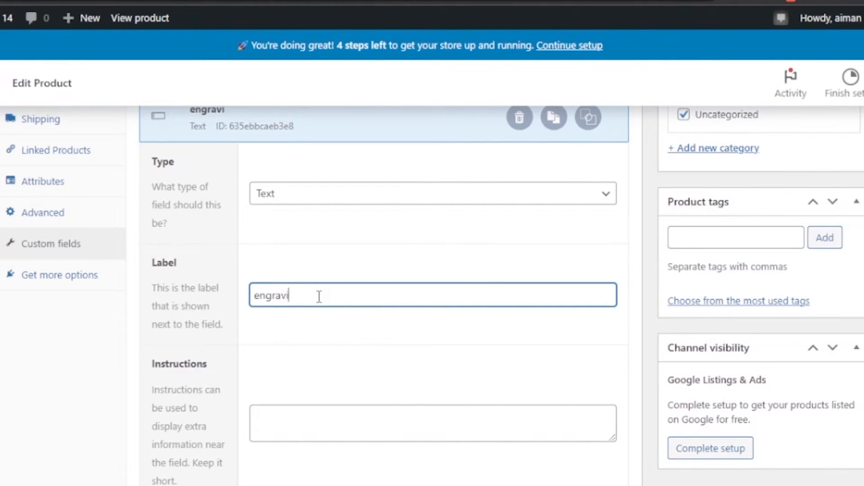
{"action": "type", "text": "ng"}
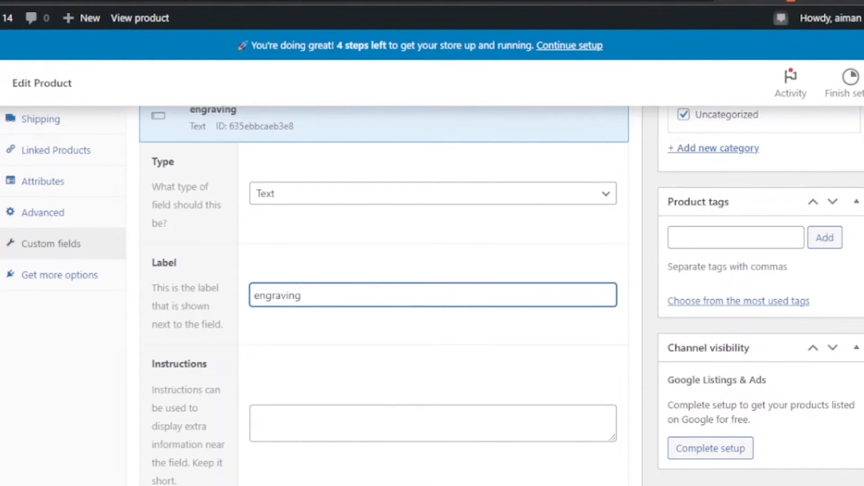
Enter "add your text here" as the engraving field's instructions and make the field required.
{"action": "scroll", "coordinate": [432, 295], "scroll_direction": "down", "scroll_amount": 3}
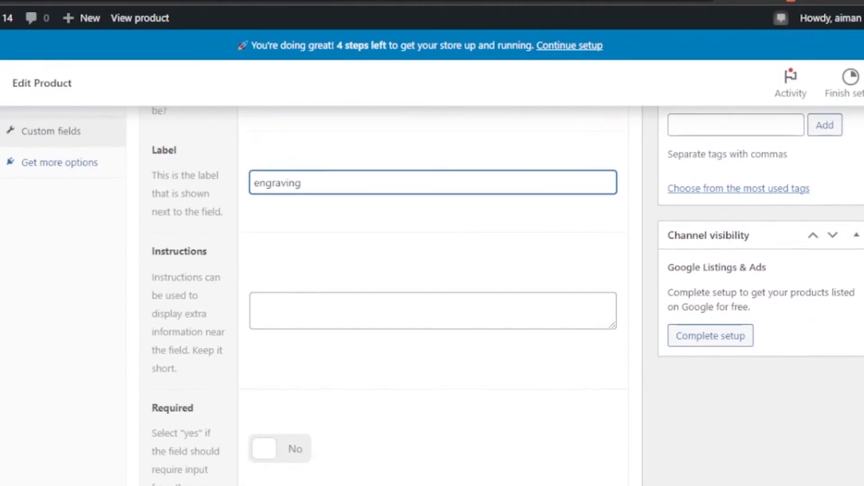
{"action": "scroll", "coordinate": [328, 235], "scroll_direction": "down", "scroll_amount": 2}
{"action": "left_click", "coordinate": [314, 222]}
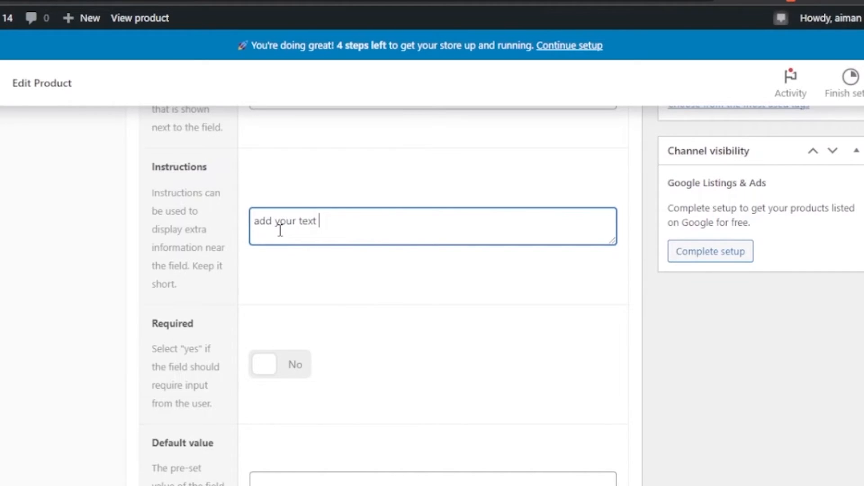
{"action": "type", "text": "here"}
{"action": "left_click", "coordinate": [284, 372]}
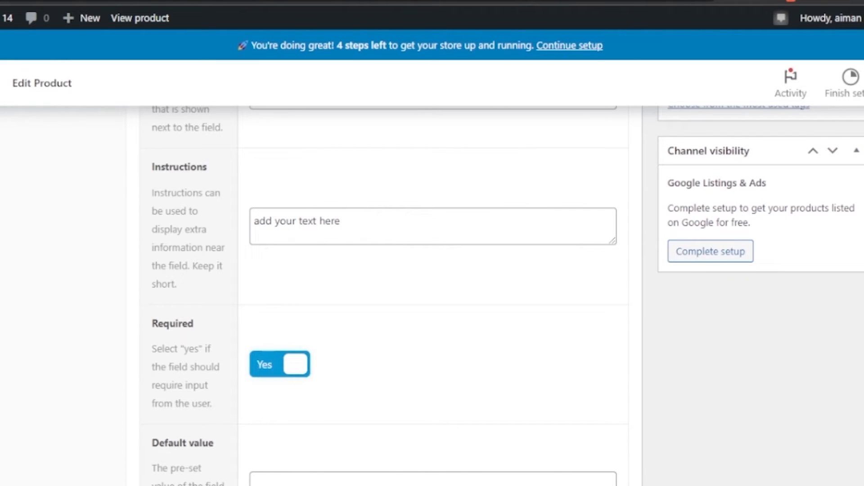
Enable price adjustment for the engraving field with a flat fee (not quantity-based) of 2.
{"action": "scroll", "coordinate": [432, 292], "scroll_direction": "down", "scroll_amount": 1}
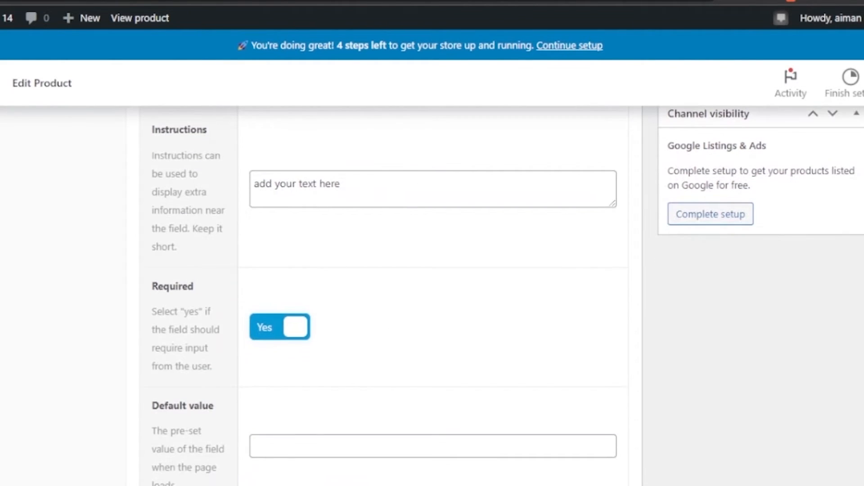
{"action": "scroll", "coordinate": [432, 292], "scroll_direction": "down", "scroll_amount": 6}
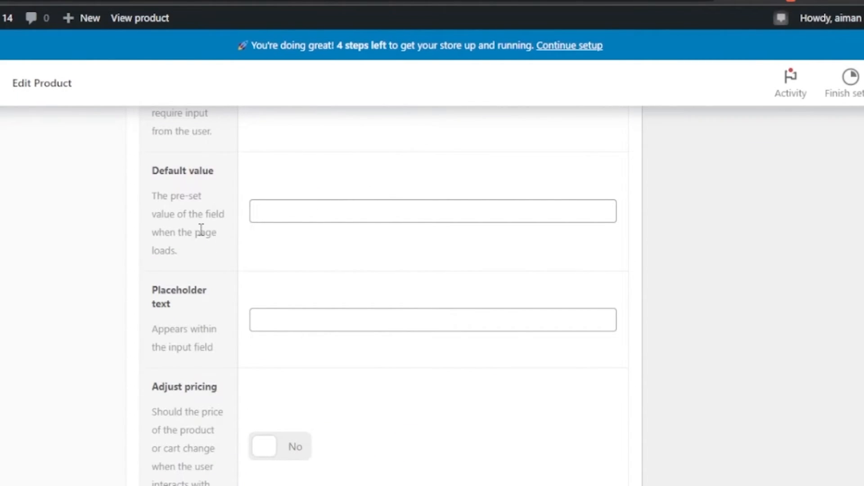
{"action": "left_click", "coordinate": [303, 215]}
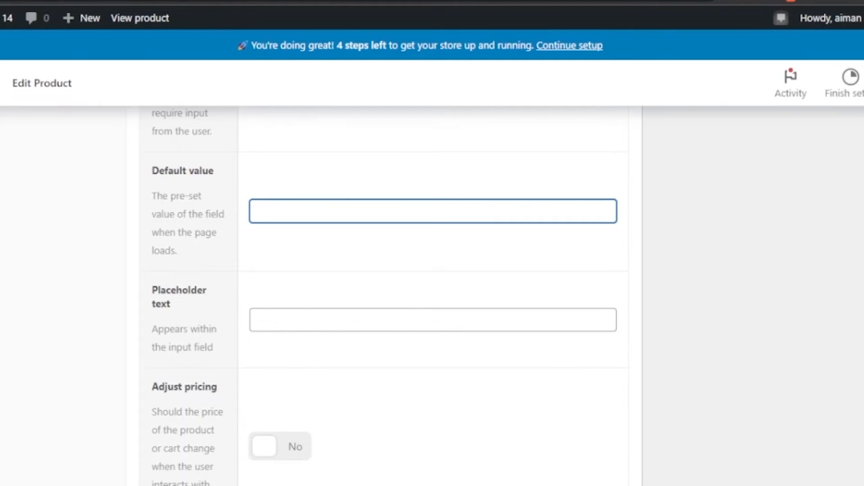
{"action": "scroll", "coordinate": [432, 297], "scroll_direction": "down", "scroll_amount": 7}
{"action": "scroll", "coordinate": [403, 311], "scroll_direction": "up", "scroll_amount": 2}
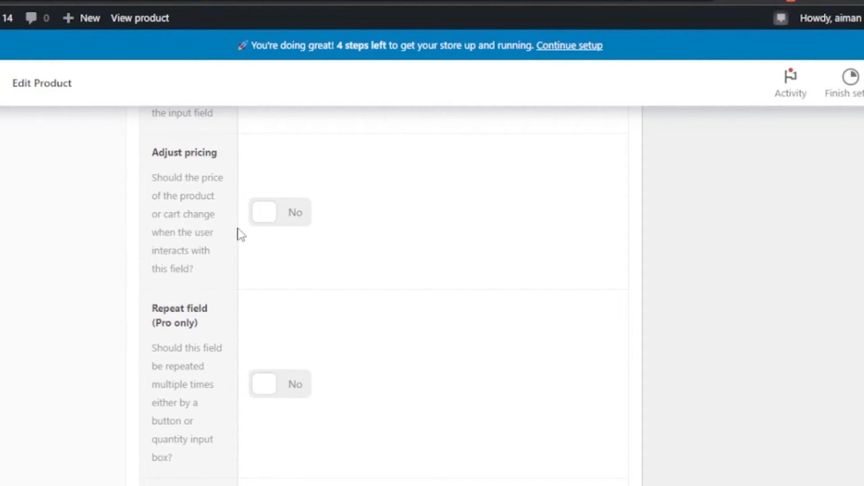
{"action": "left_click", "coordinate": [267, 222]}
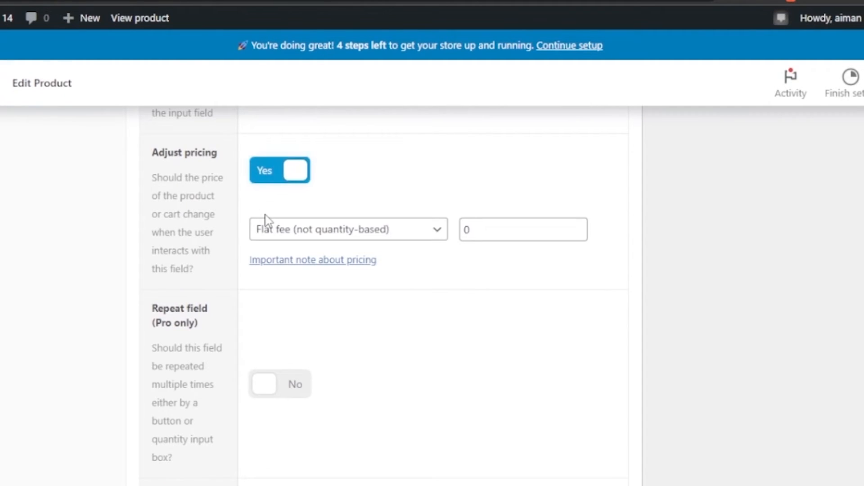
{"action": "left_click", "coordinate": [432, 235]}
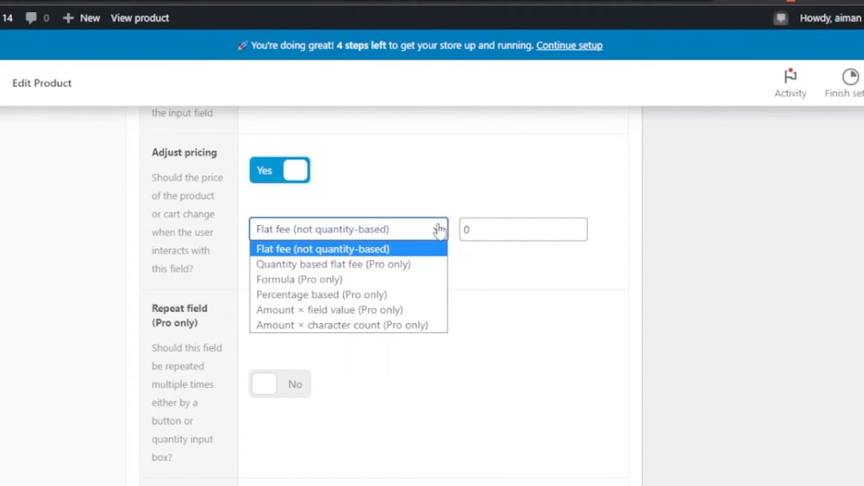
{"action": "left_click", "coordinate": [476, 229]}
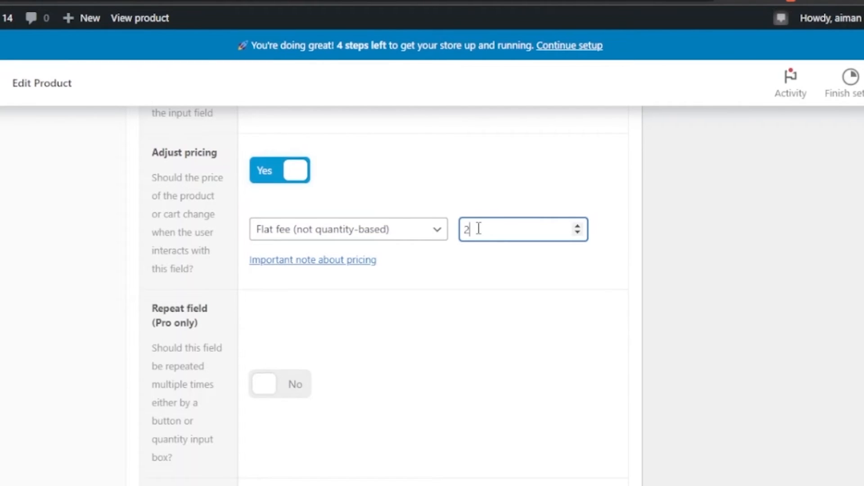
Try adding another custom field after the engraving field.
{"action": "scroll", "coordinate": [380, 297], "scroll_direction": "down", "scroll_amount": 2}
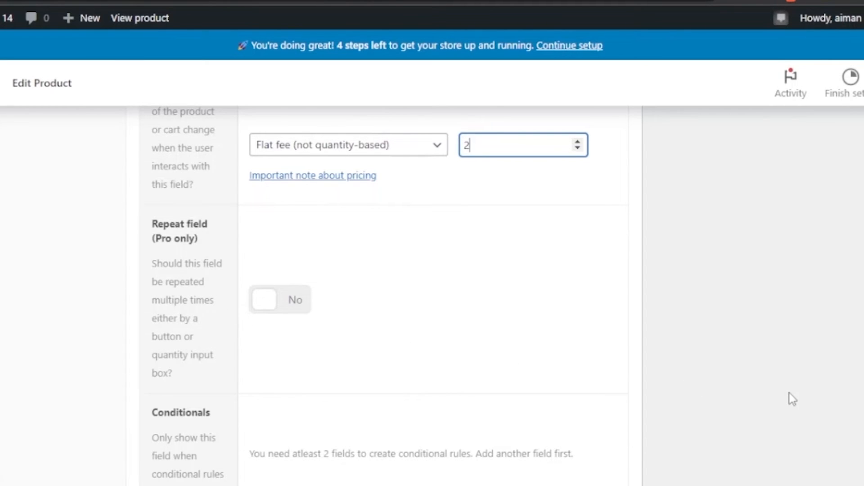
{"action": "scroll", "coordinate": [518, 197], "scroll_direction": "down", "scroll_amount": 3}
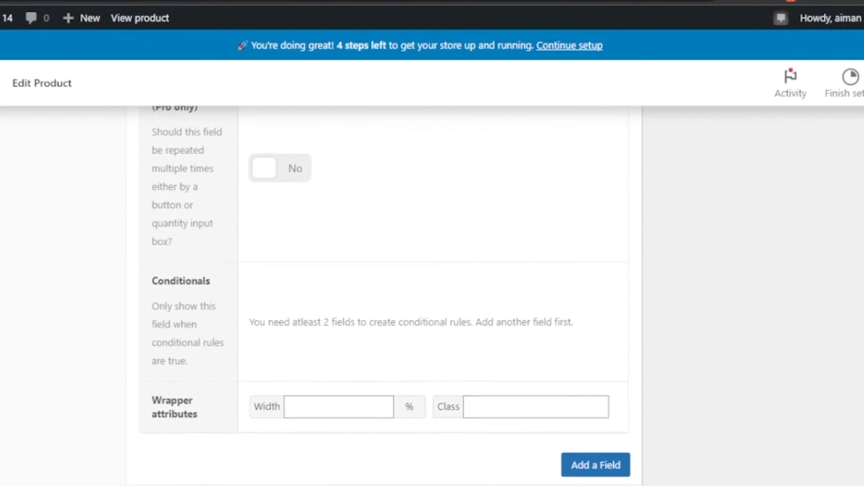
{"action": "scroll", "coordinate": [384, 297], "scroll_direction": "down", "scroll_amount": 2}
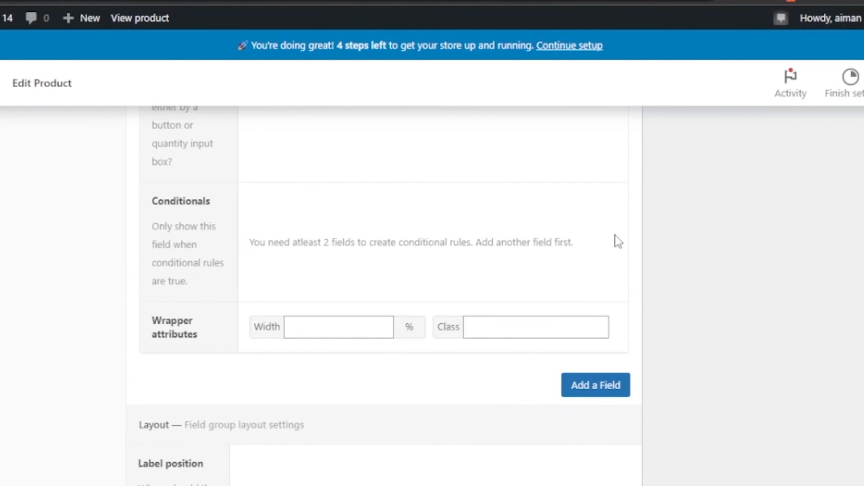
{"action": "left_click", "coordinate": [339, 328]}
{"action": "left_click", "coordinate": [480, 328]}
{"action": "left_click", "coordinate": [600, 388]}
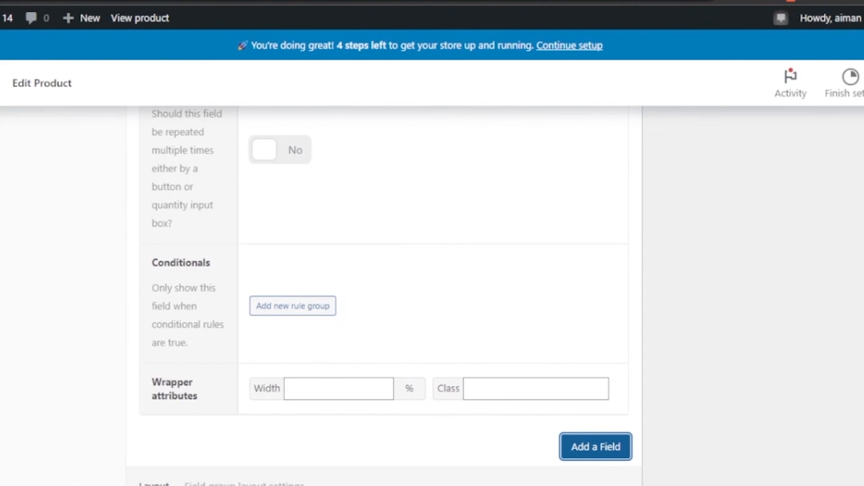
{"action": "scroll", "coordinate": [321, 293], "scroll_direction": "up", "scroll_amount": 10}
{"action": "scroll", "coordinate": [321, 292], "scroll_direction": "down", "scroll_amount": 1}
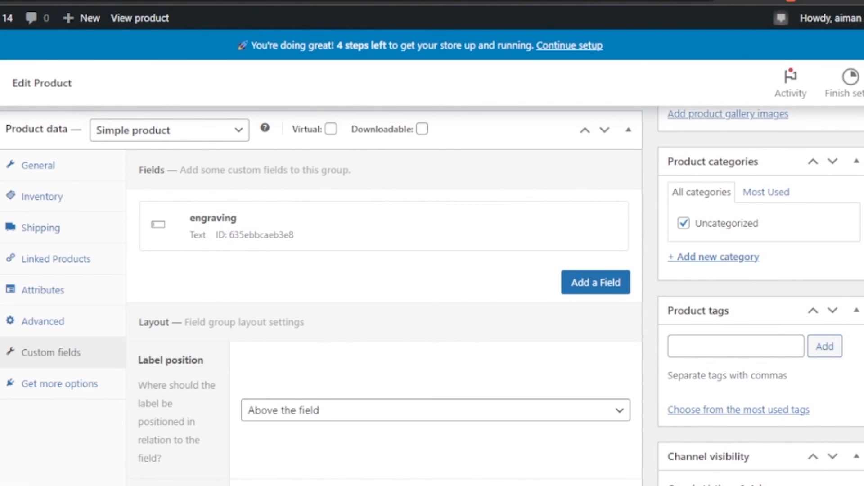
Preview the mug product's changes and look through the product page for the engraving add-on field.
{"action": "scroll", "coordinate": [432, 295], "scroll_direction": "up", "scroll_amount": 15}
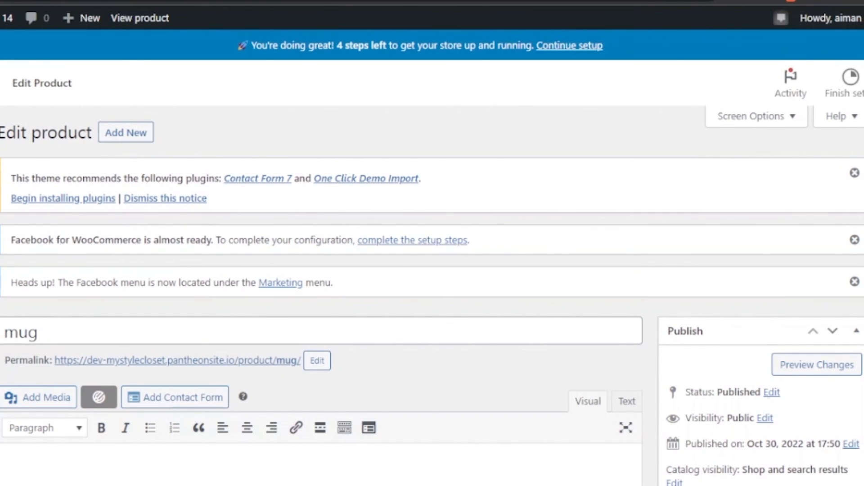
{"action": "scroll", "coordinate": [322, 315], "scroll_direction": "down", "scroll_amount": 1}
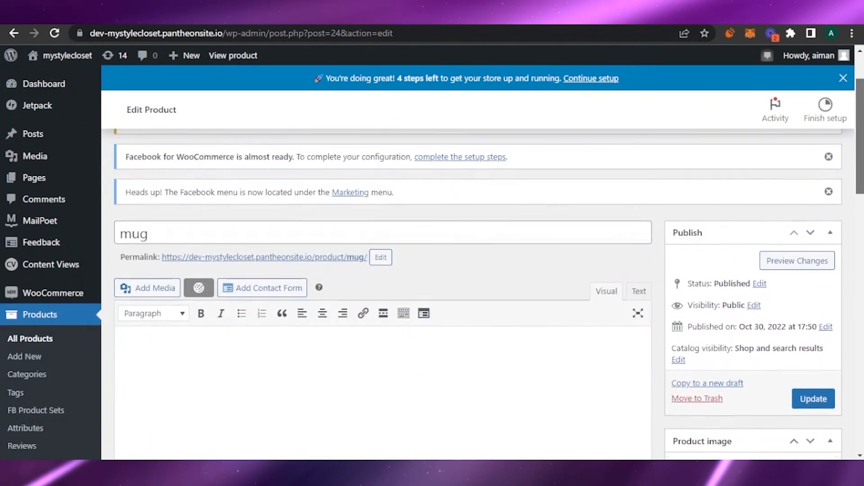
{"action": "scroll", "coordinate": [247, 180], "scroll_direction": "up", "scroll_amount": 2}
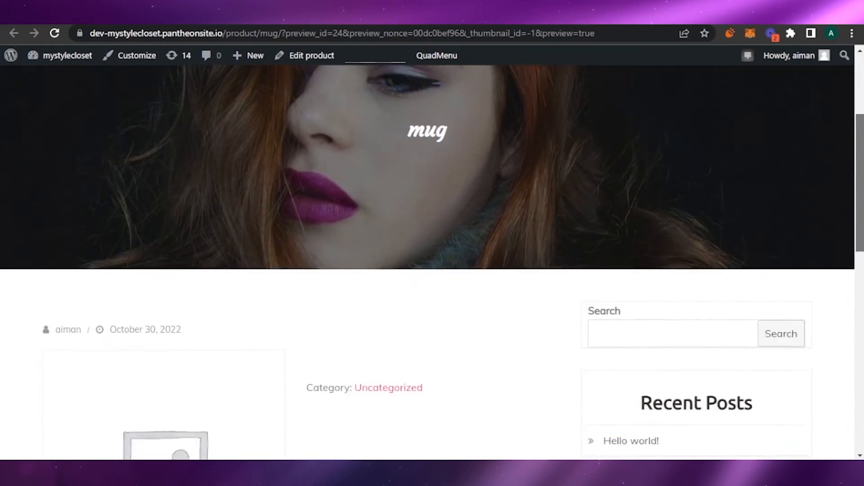
{"action": "scroll", "coordinate": [432, 261], "scroll_direction": "down", "scroll_amount": 8}
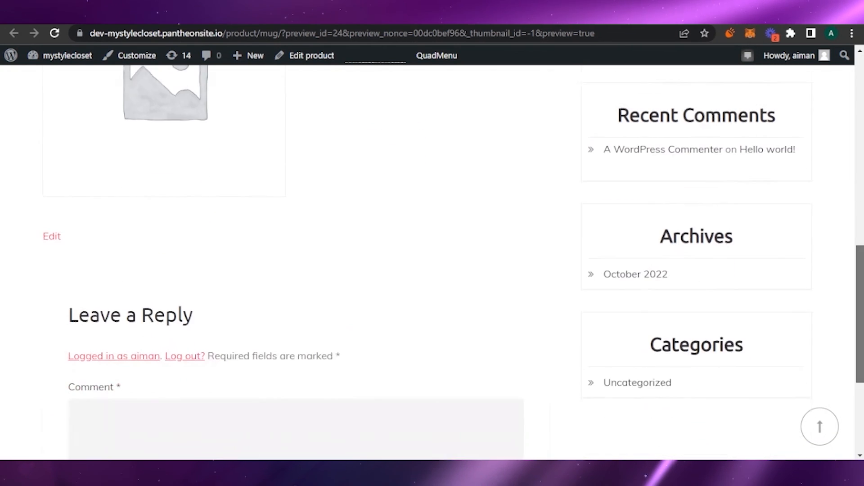
{"action": "scroll", "coordinate": [842, 152], "scroll_direction": "up", "scroll_amount": 10}
{"action": "scroll", "coordinate": [849, 180], "scroll_direction": "down", "scroll_amount": 2}
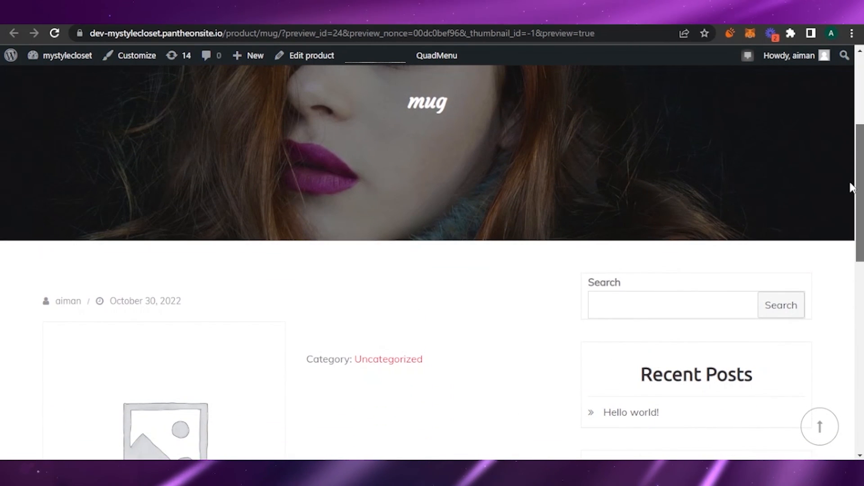
{"action": "scroll", "coordinate": [849, 180], "scroll_direction": "up", "scroll_amount": 4}
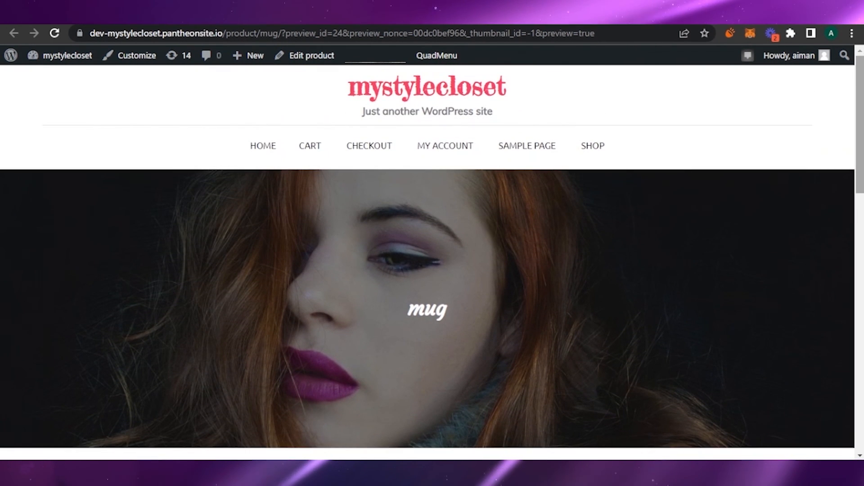